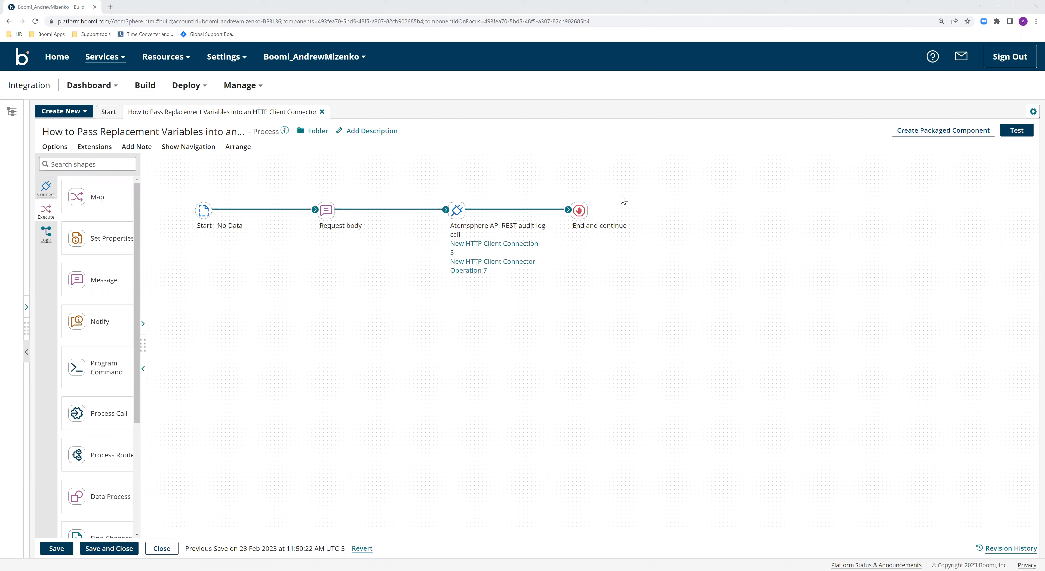
Step: Review the general settings and parameters of the Atomsphere API REST audit log call connector
mouse_move(328, 212)
click(457, 211)
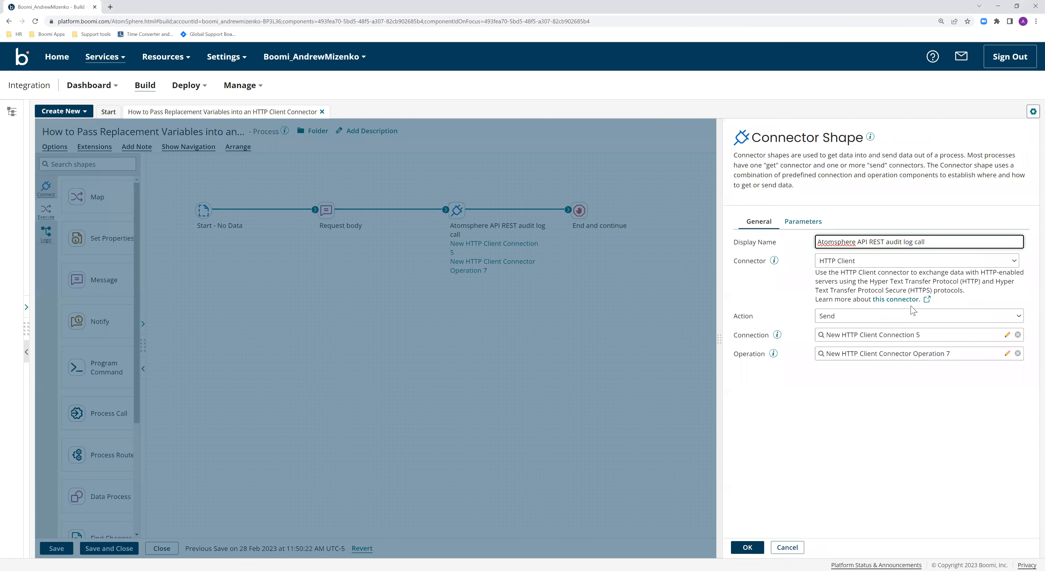
click(799, 223)
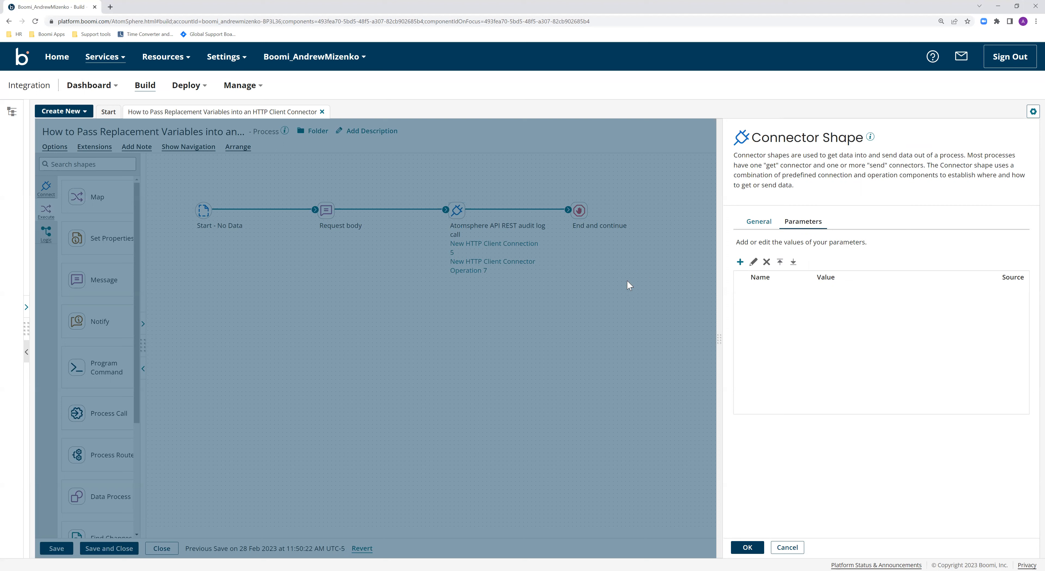
click(758, 222)
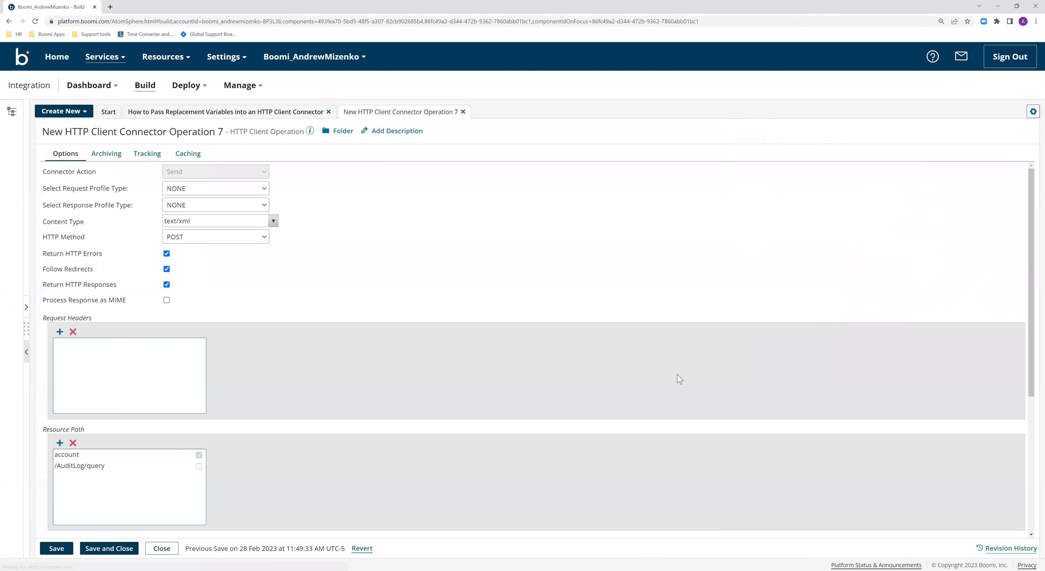
Step: Examine the account replacement variable in the HTTP Client operation's resource path, and close the operation and connector without changes
click(1007, 354)
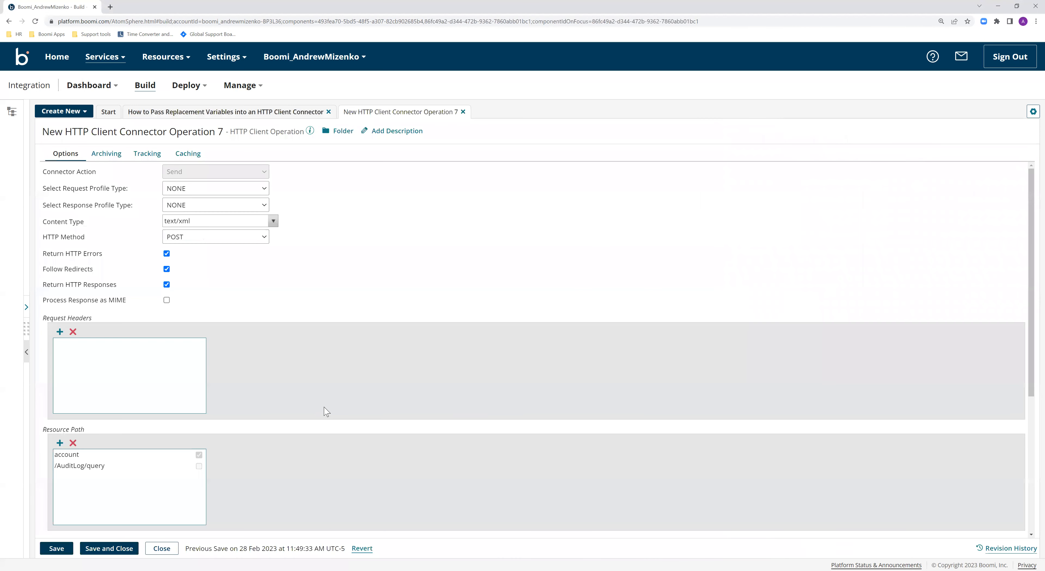
click(134, 456)
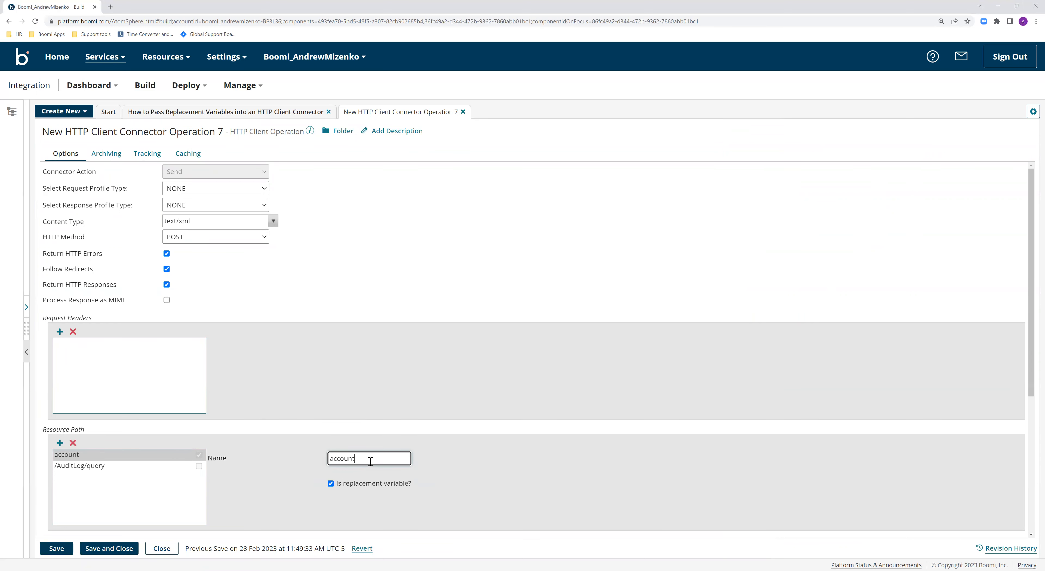
double_click(332, 459)
click(370, 459)
double_click(345, 460)
drag(373, 458, 318, 467)
click(56, 549)
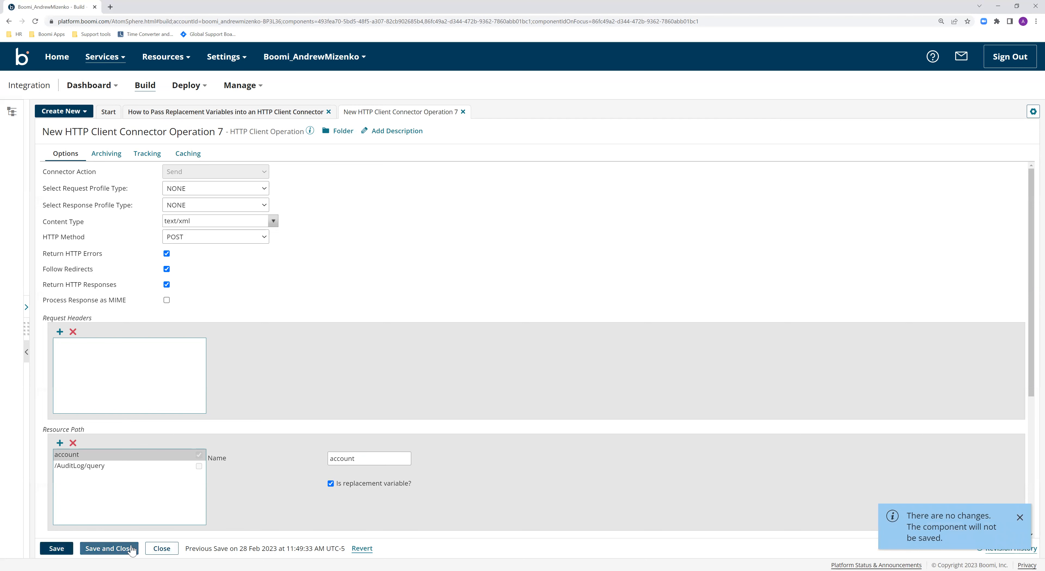
click(162, 549)
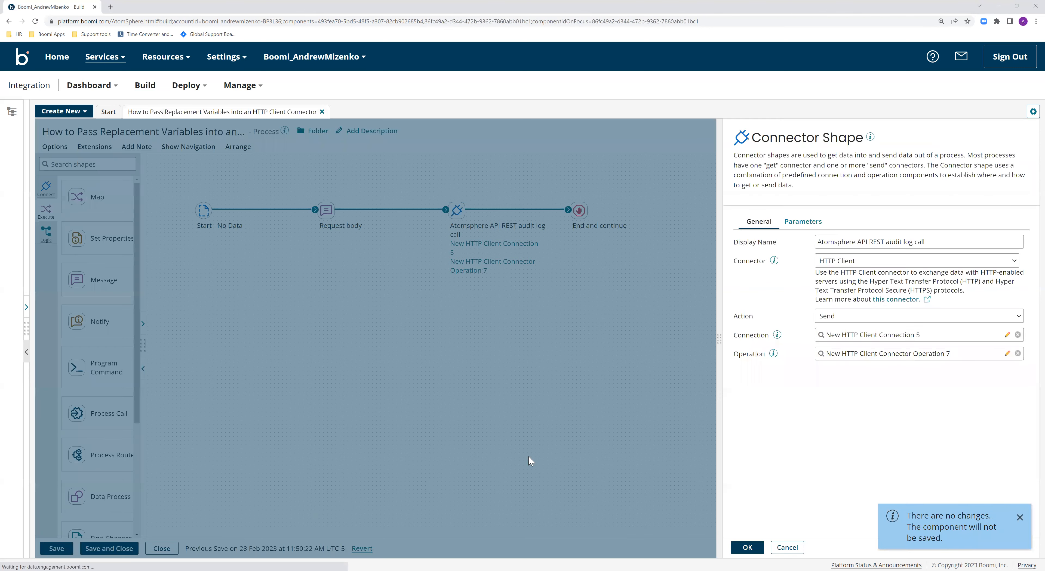
click(786, 548)
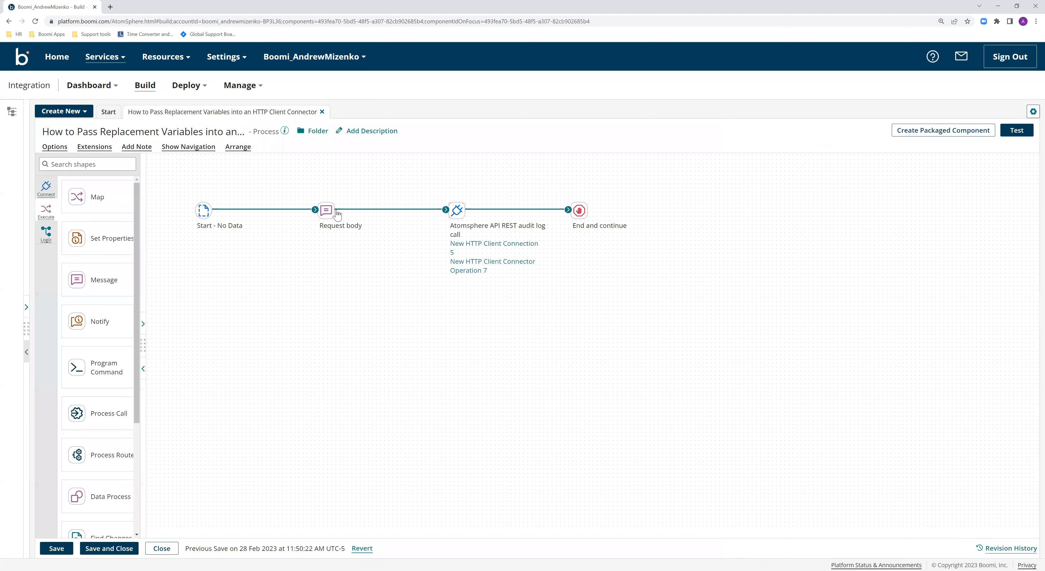
Step: Place a Set Properties shape between the request body and audit log call, and add a dynamic document property named account
drag(322, 213, 272, 225)
drag(108, 242, 438, 225)
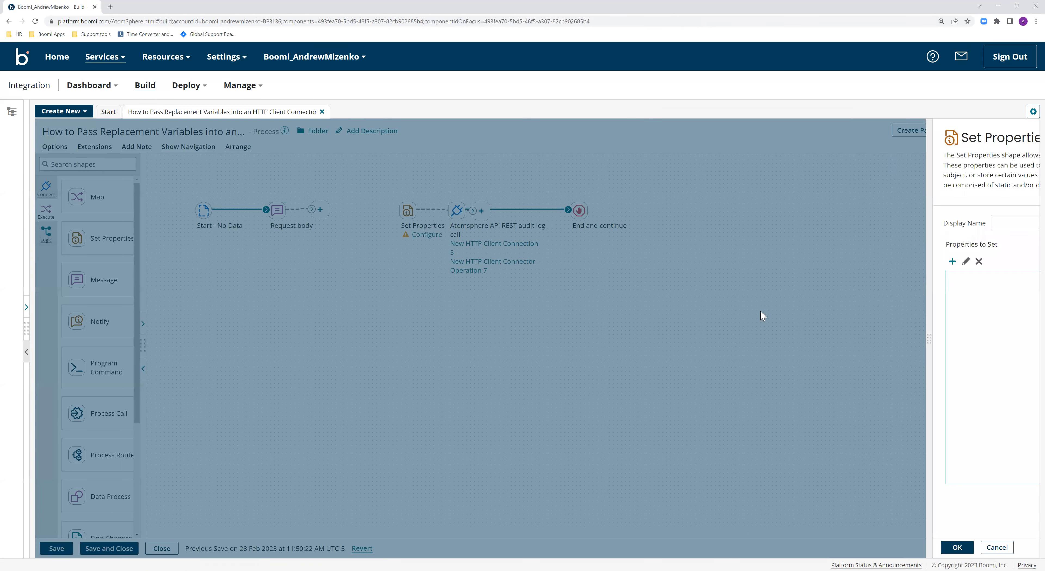
click(742, 262)
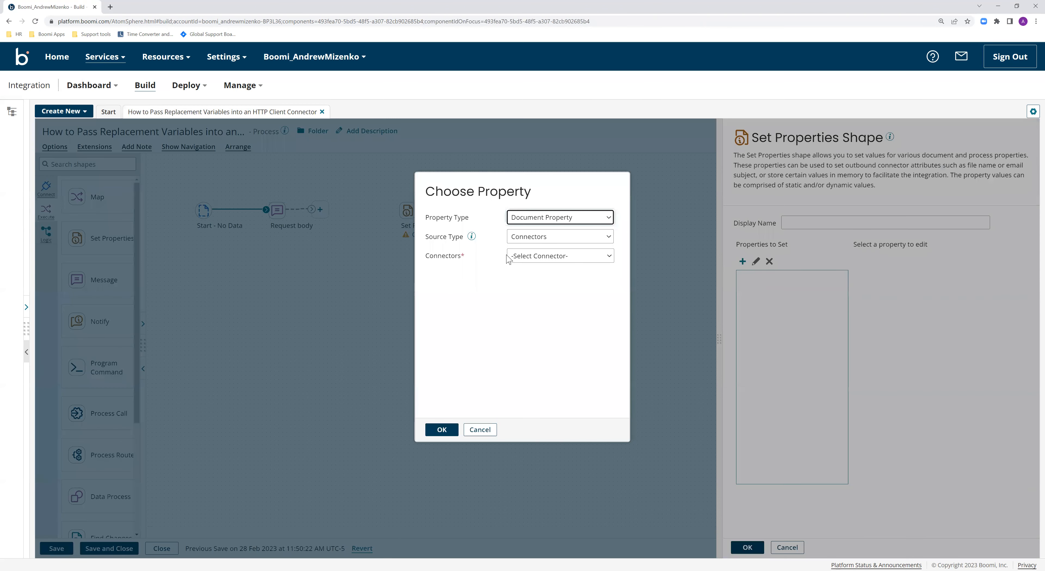
click(534, 219)
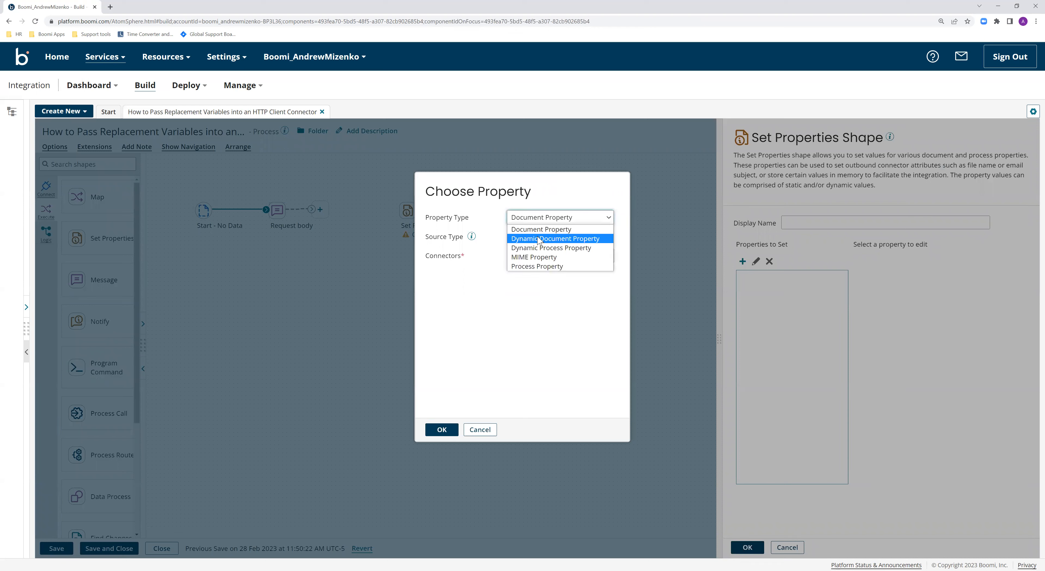
click(525, 238)
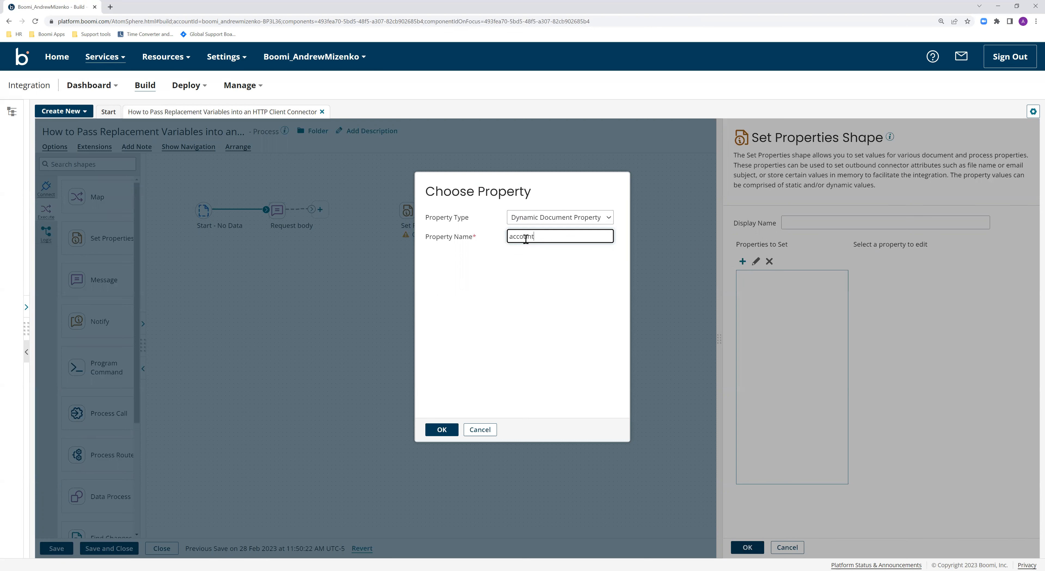
click(442, 430)
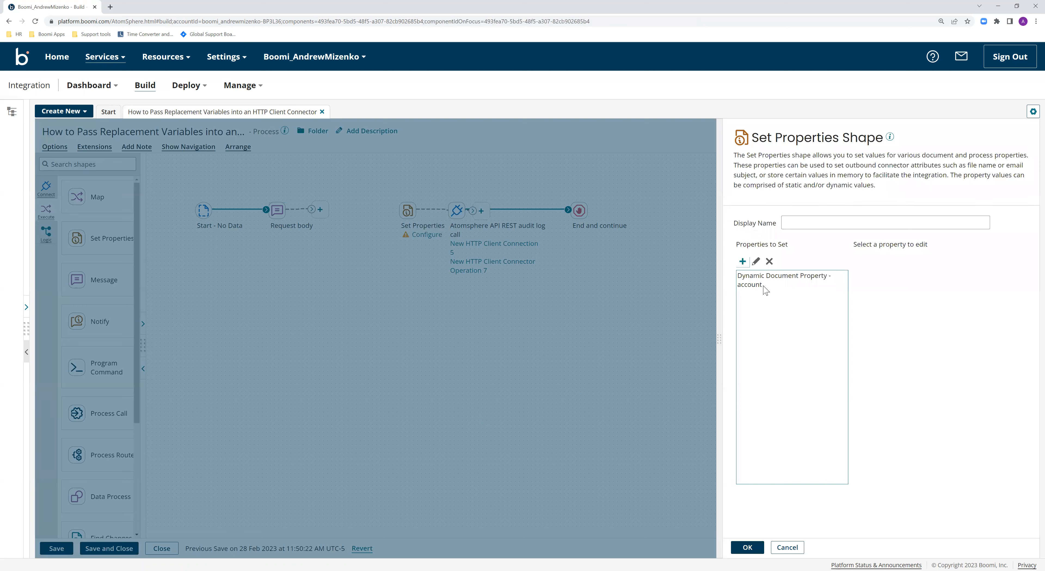
Step: Give the account property a static value by copying the account ID from the page URL, and confirm the shape
click(772, 282)
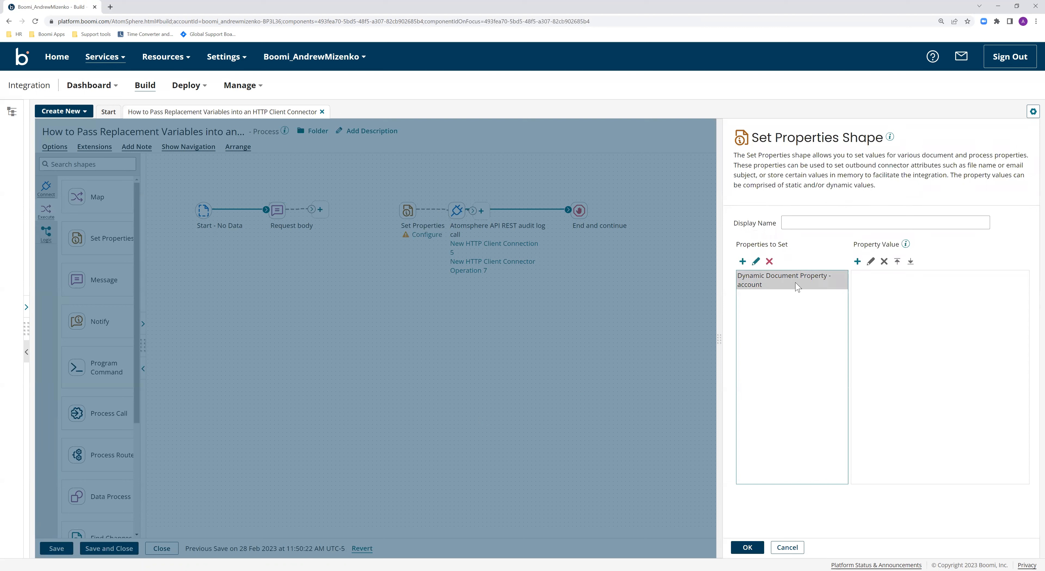
click(857, 262)
double_click(203, 21)
click(239, 22)
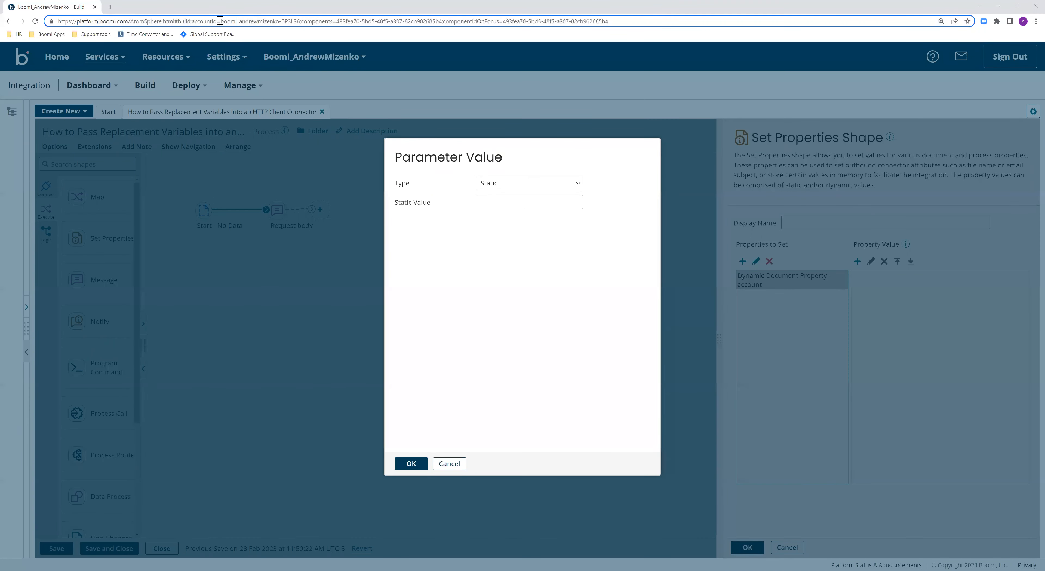
drag(221, 22, 301, 23)
key(ctrl+c)
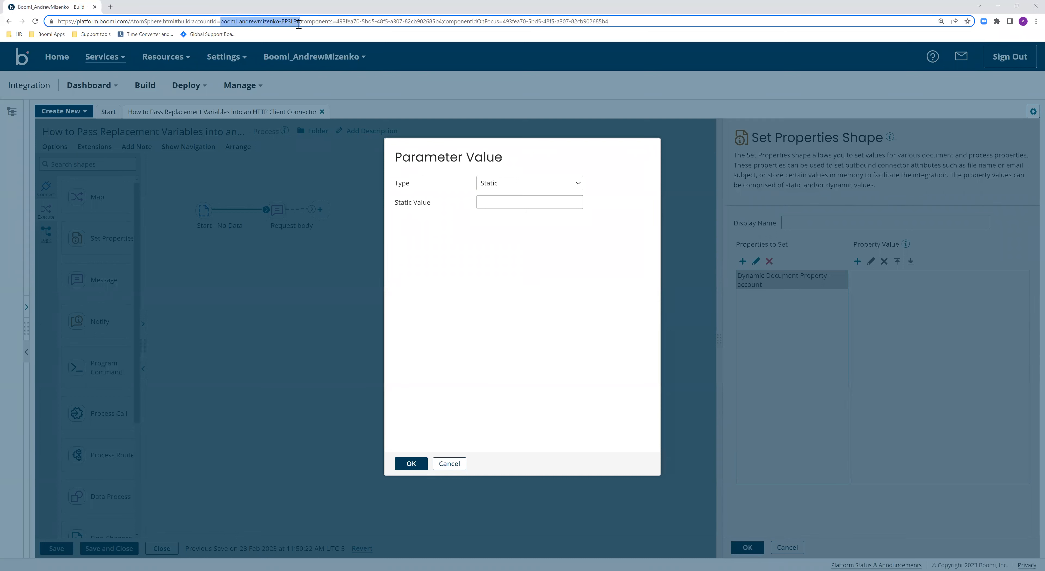
right_click(295, 24)
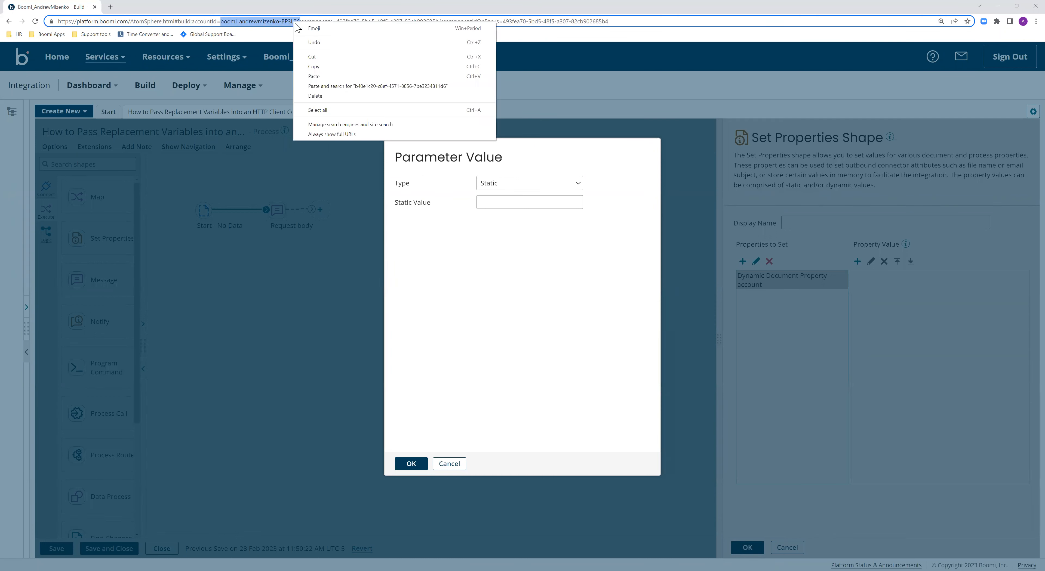
click(320, 67)
click(494, 201)
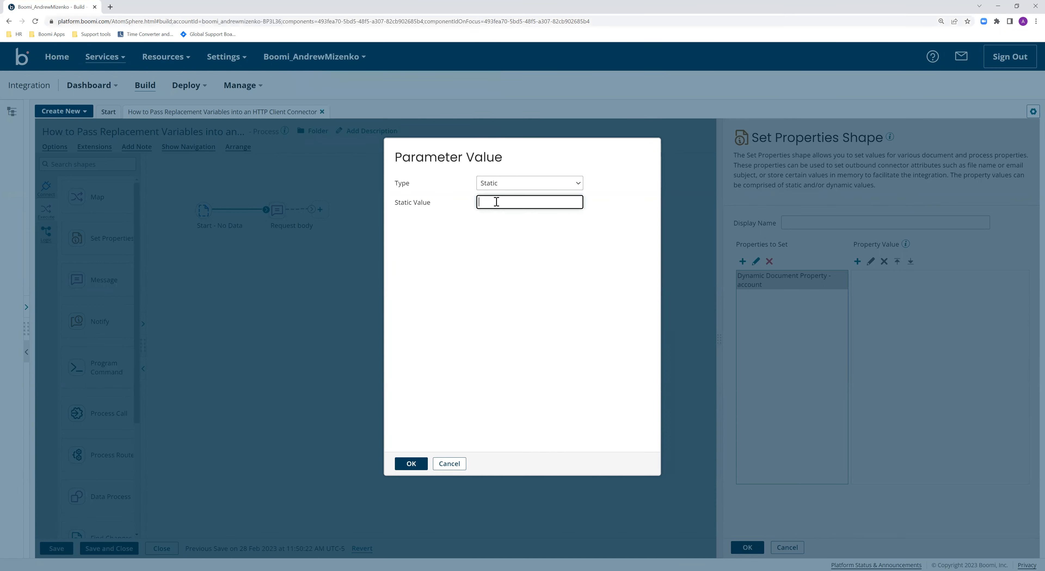
key(ctrl+v)
click(411, 464)
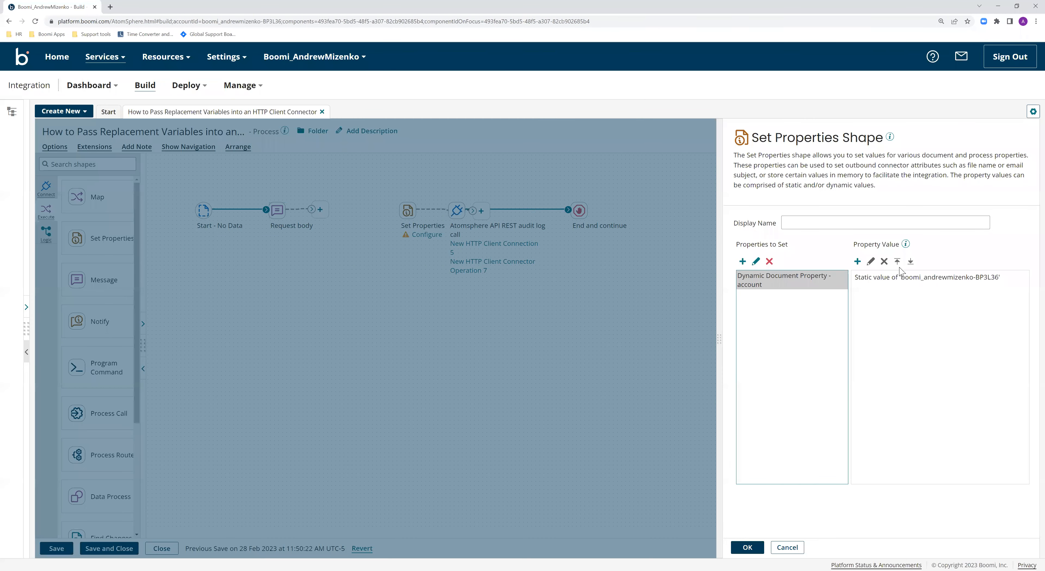
click(748, 547)
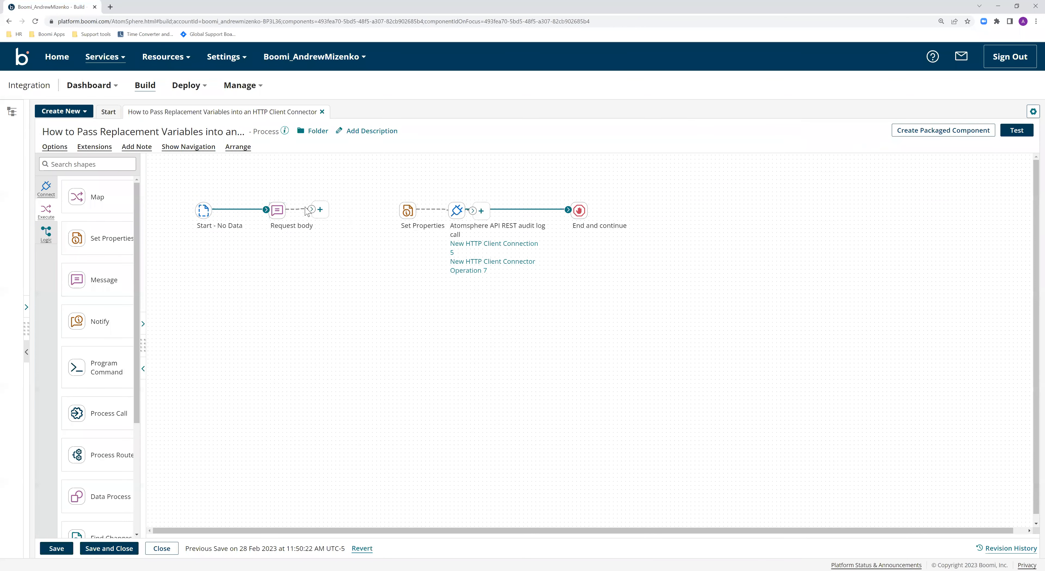
Step: Connect the Set Properties shape between Request body and the audit log call, and save the process
drag(407, 210, 313, 210)
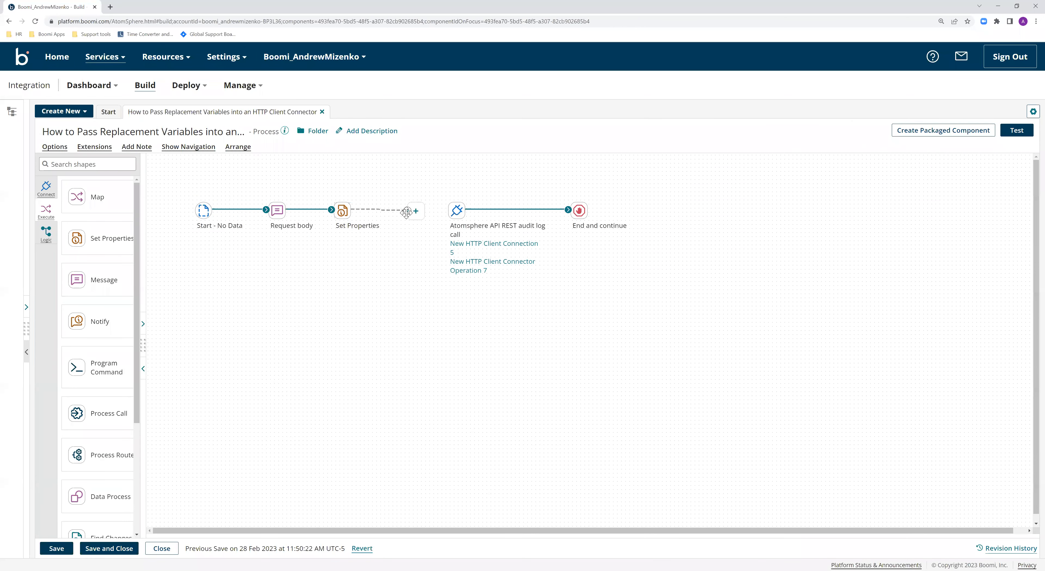
drag(450, 215, 455, 212)
click(182, 452)
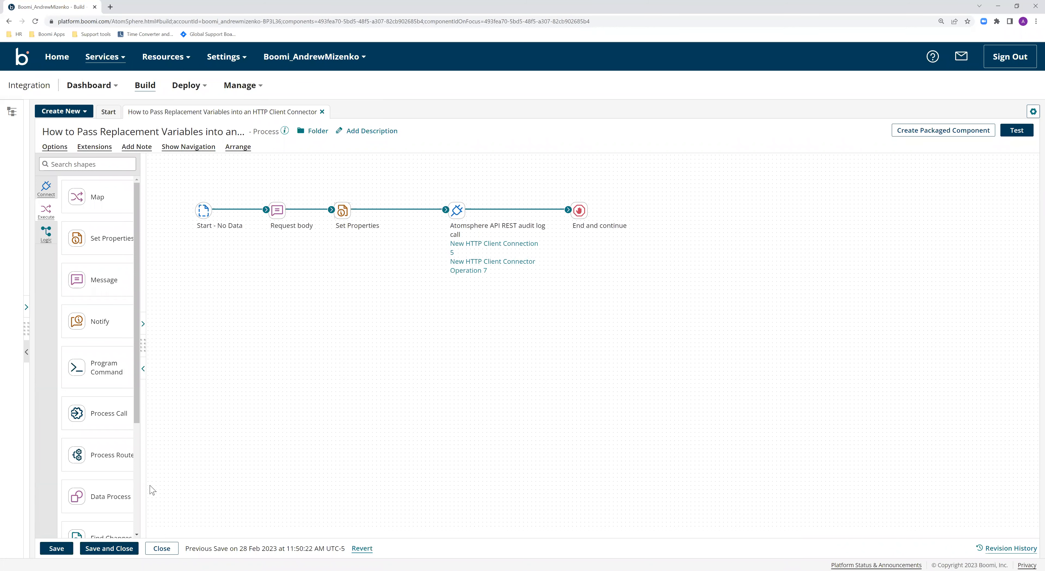
click(57, 549)
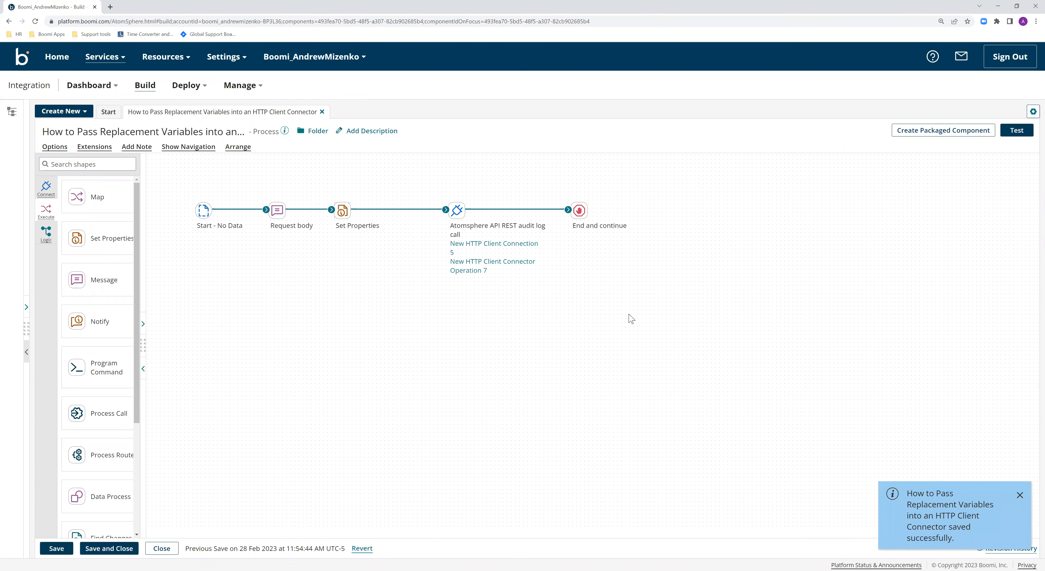
Step: Run a test of the process on AWS Atom
click(1016, 131)
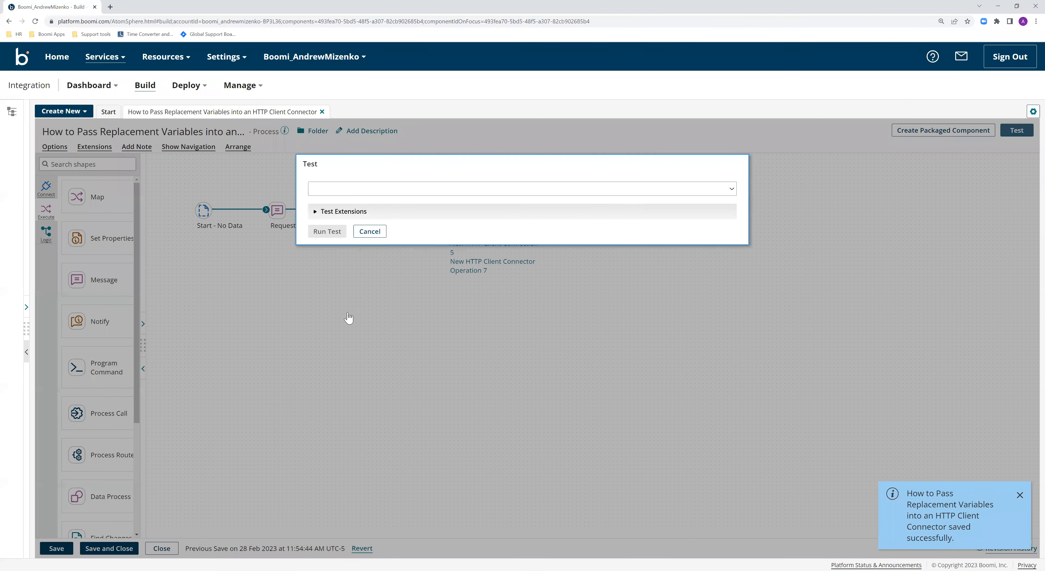
click(344, 289)
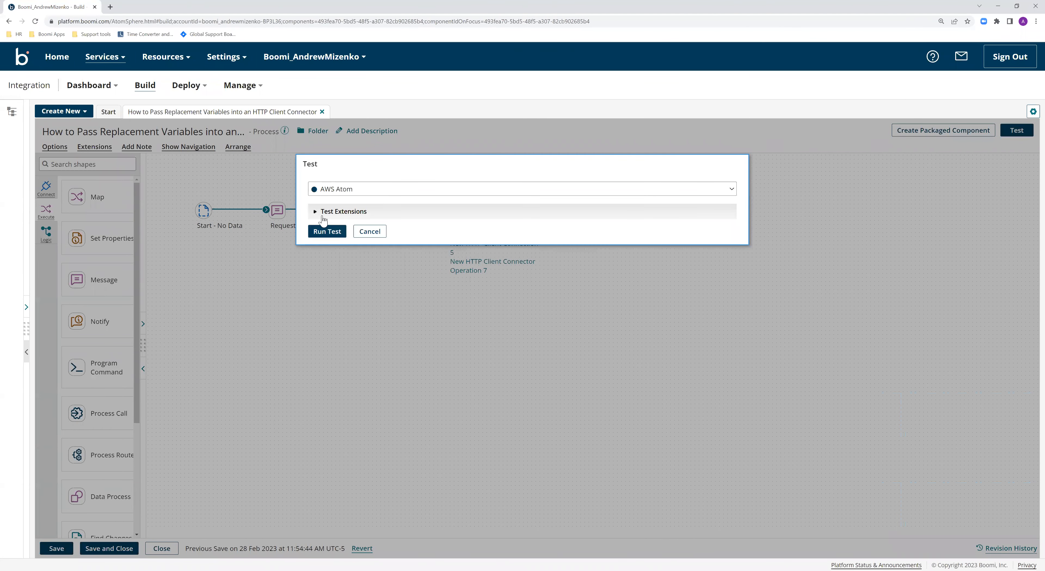
click(327, 232)
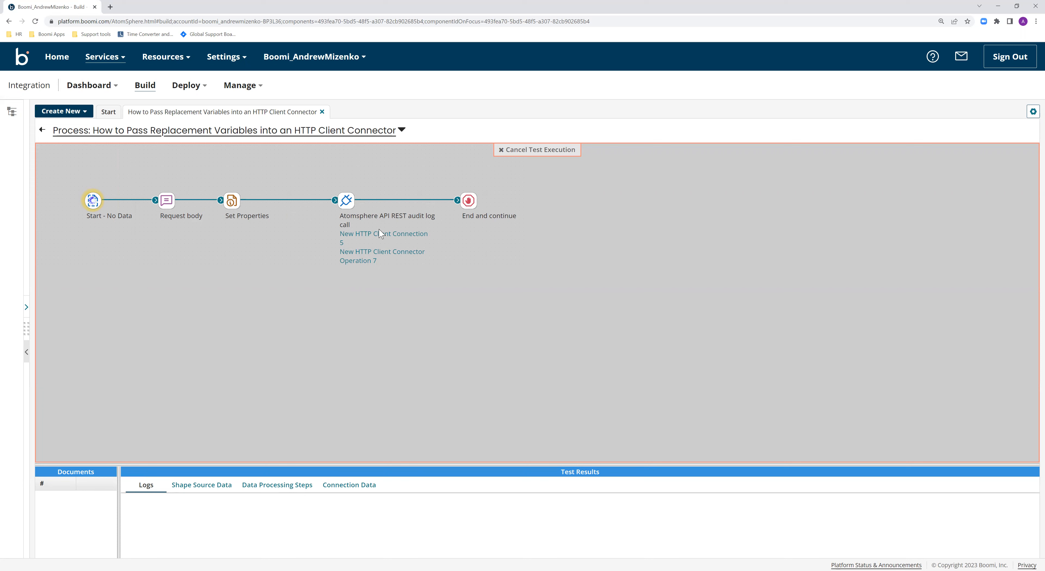
Step: Examine the account ID in the server URL logged for the audit log call
click(350, 205)
drag(403, 466, 430, 234)
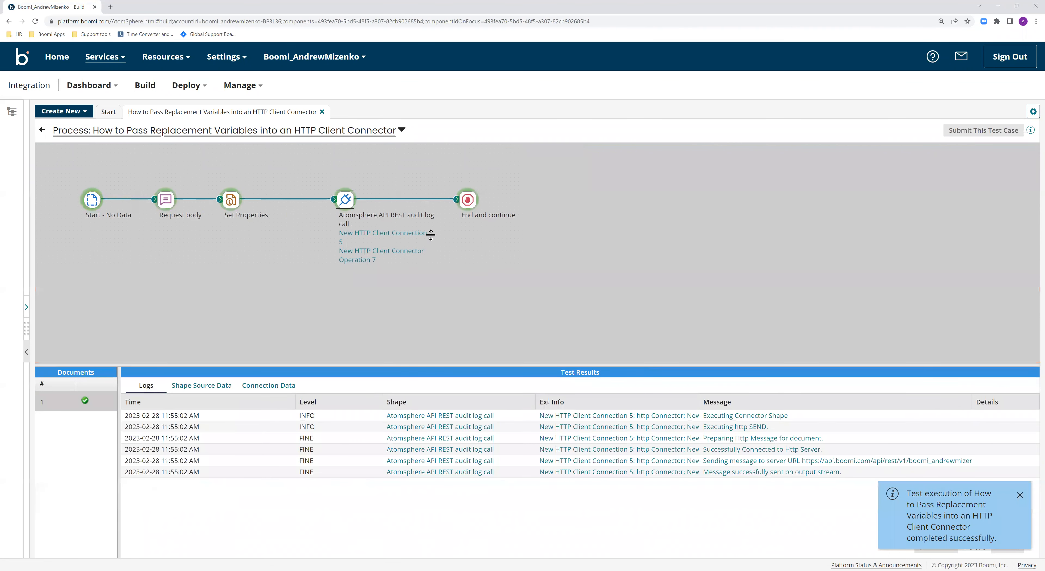
double_click(914, 337)
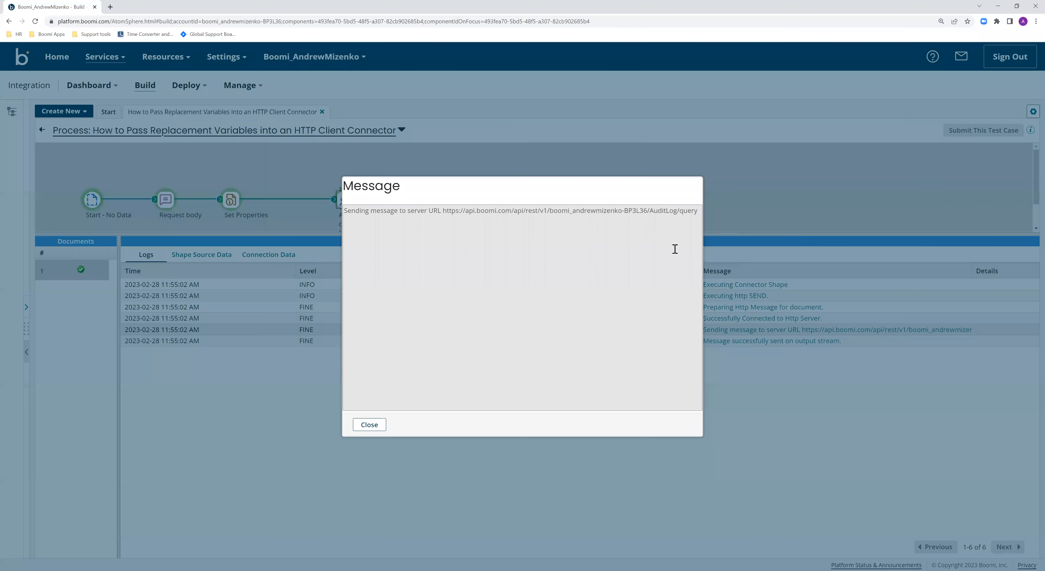
drag(550, 210, 647, 210)
click(368, 426)
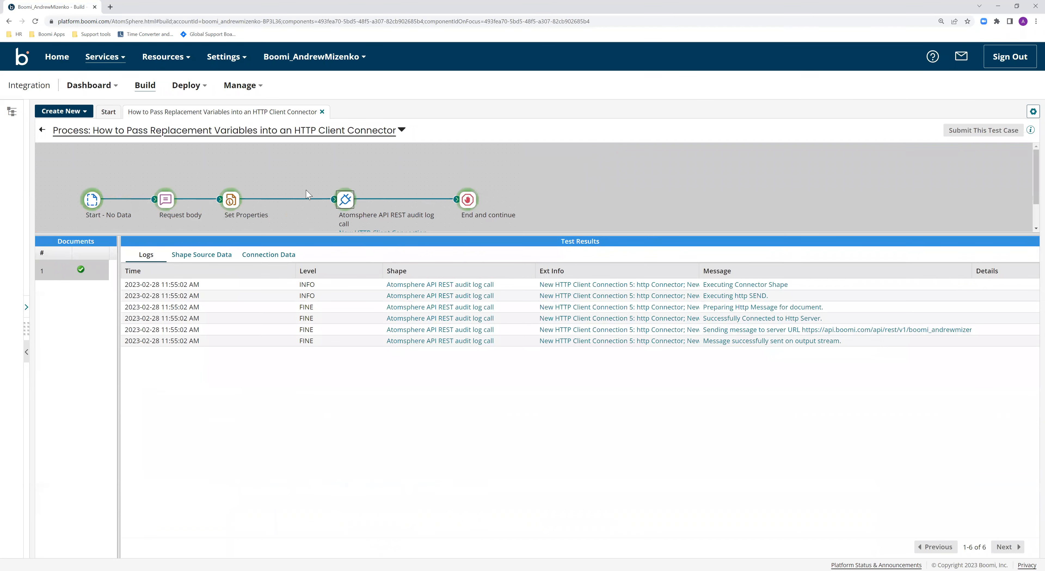
Step: Return to the process and change the account property's static value to hello
click(42, 132)
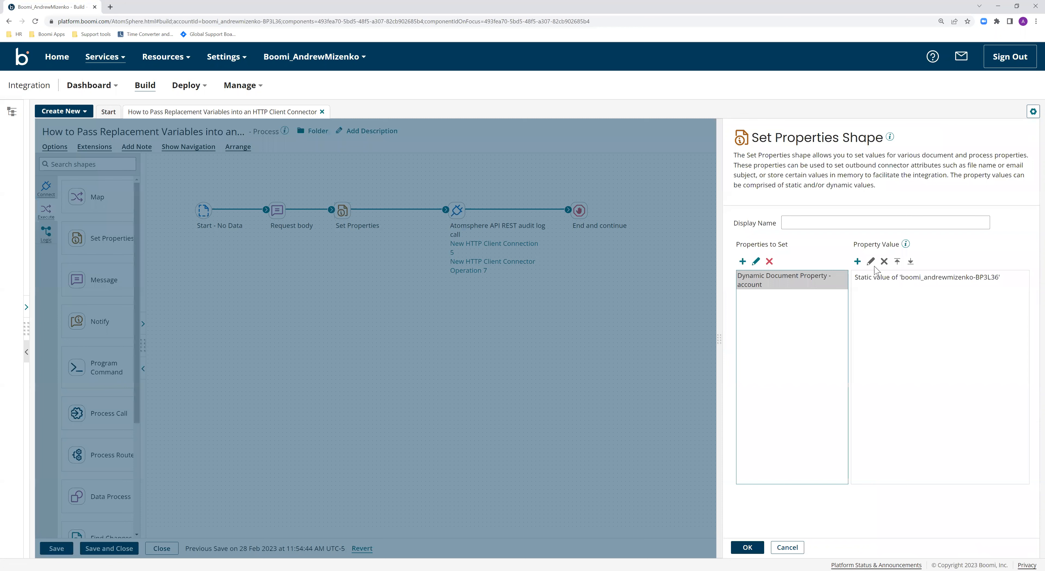
click(871, 262)
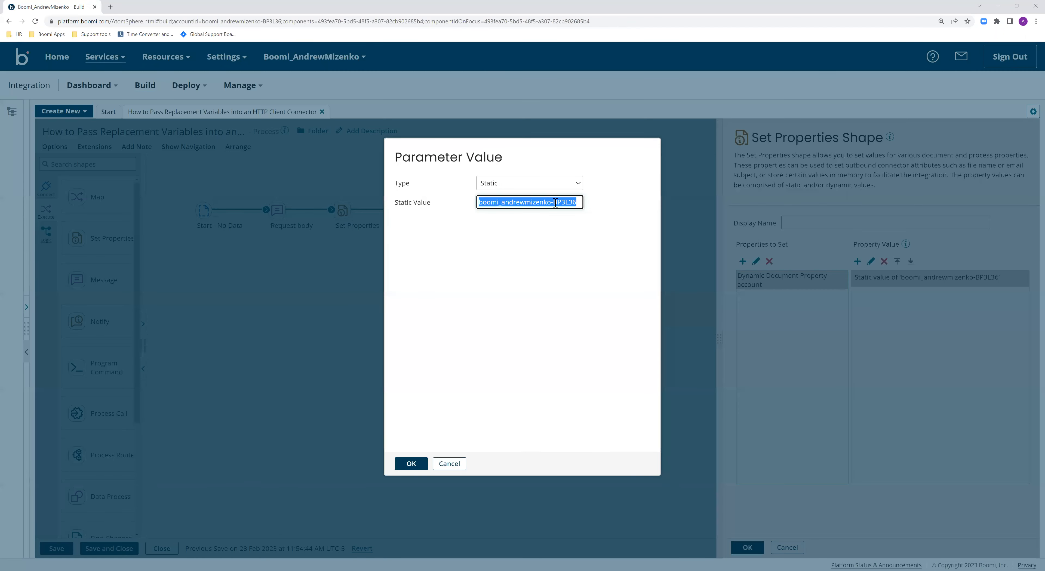
text(hello)
click(411, 463)
click(745, 549)
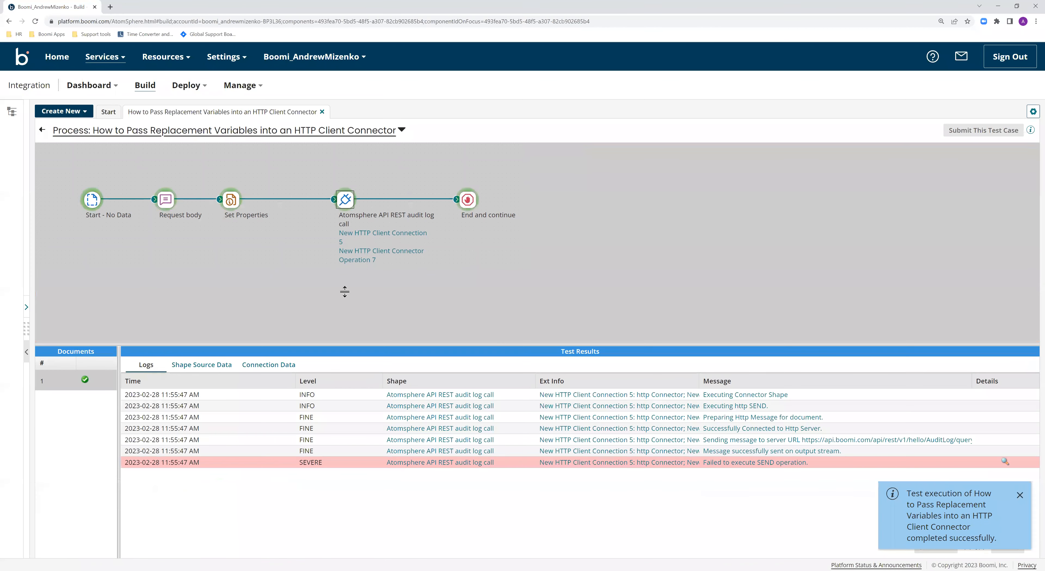
Step: Check which account value the logged server URL uses in the new test run
click(867, 387)
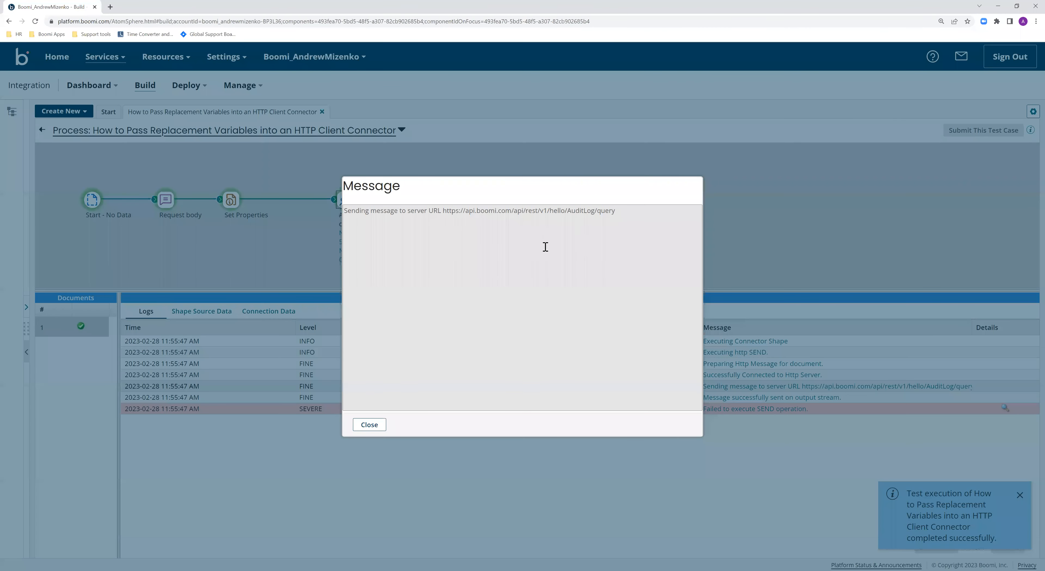
click(565, 210)
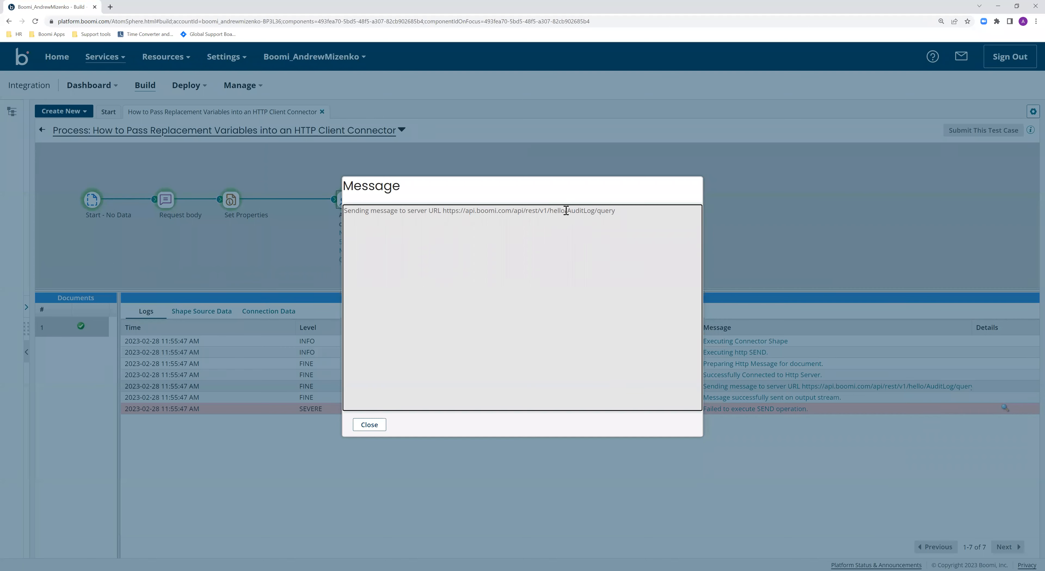
click(372, 425)
drag(348, 290, 348, 398)
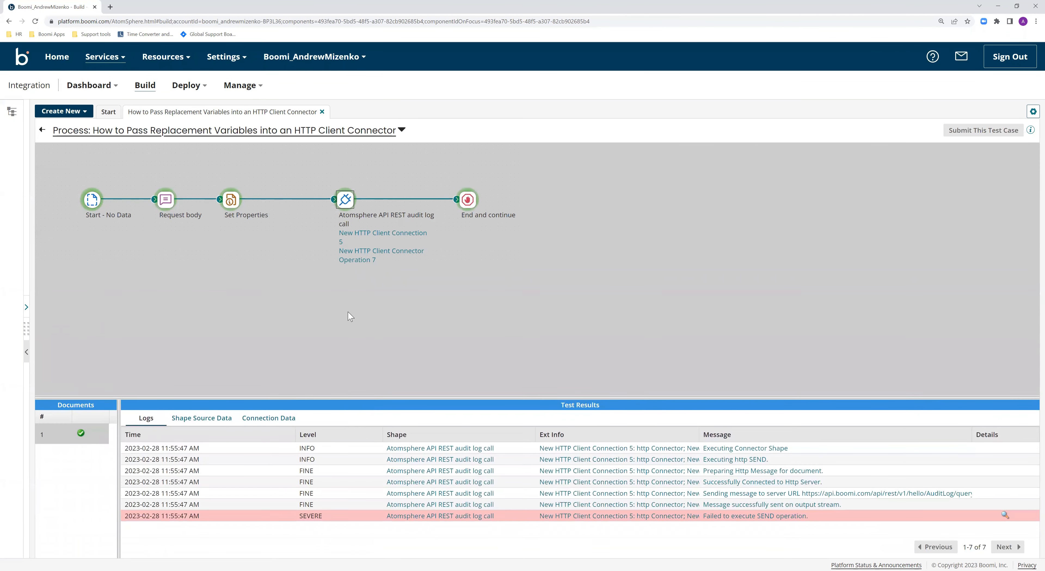